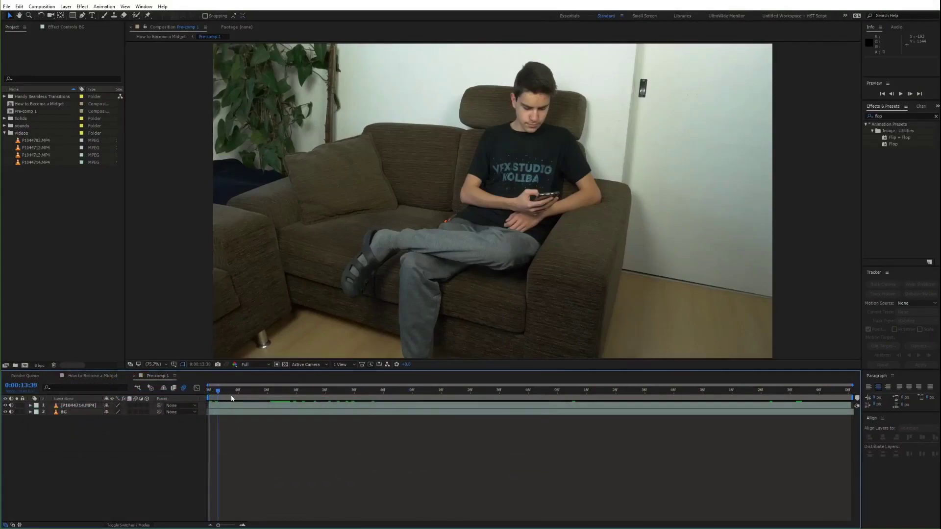
Make the person's footage layer visible again and duplicate it
click(6, 405)
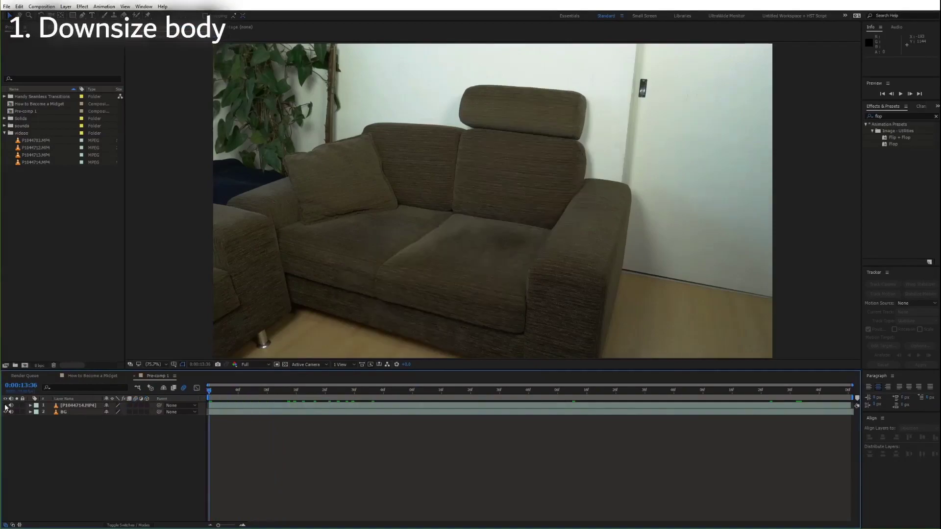
click(5, 406)
click(235, 407)
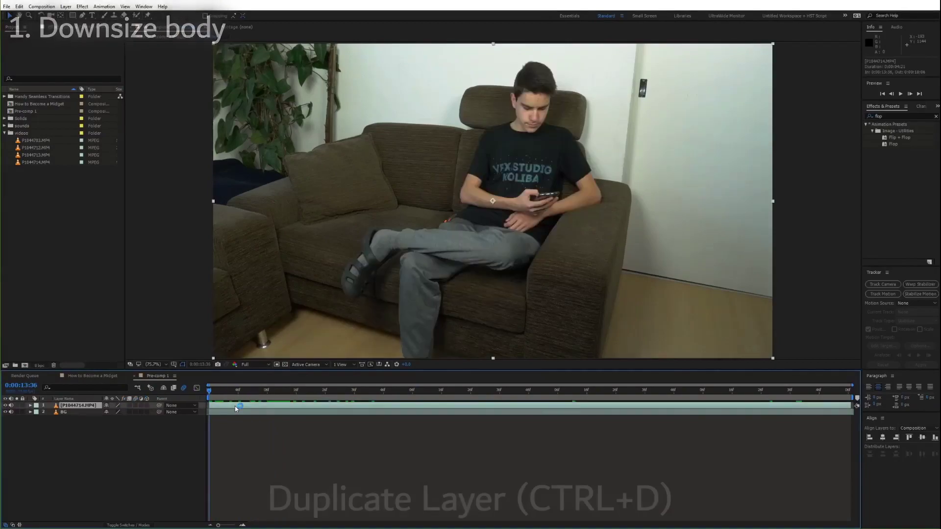
key(ctrl+d)
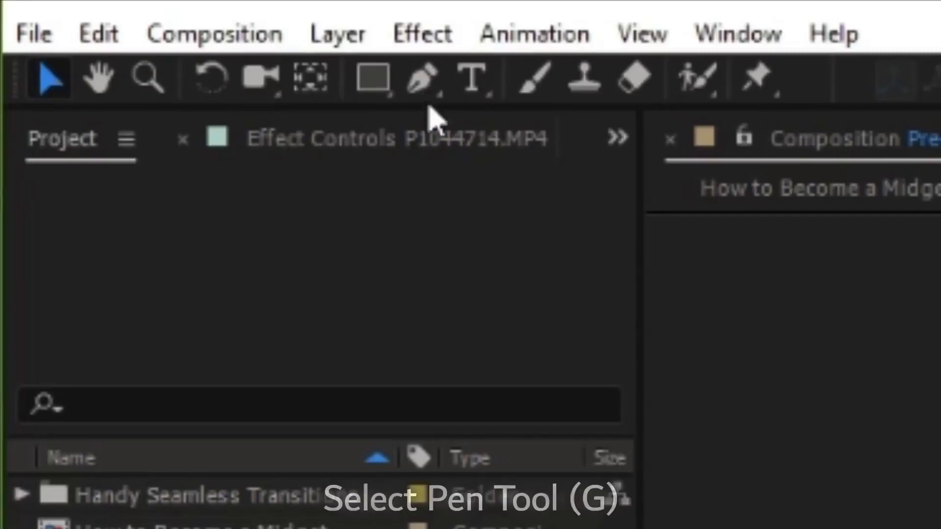
Choose the Pen tool and zoom in on the body to trace a mask
click(83, 17)
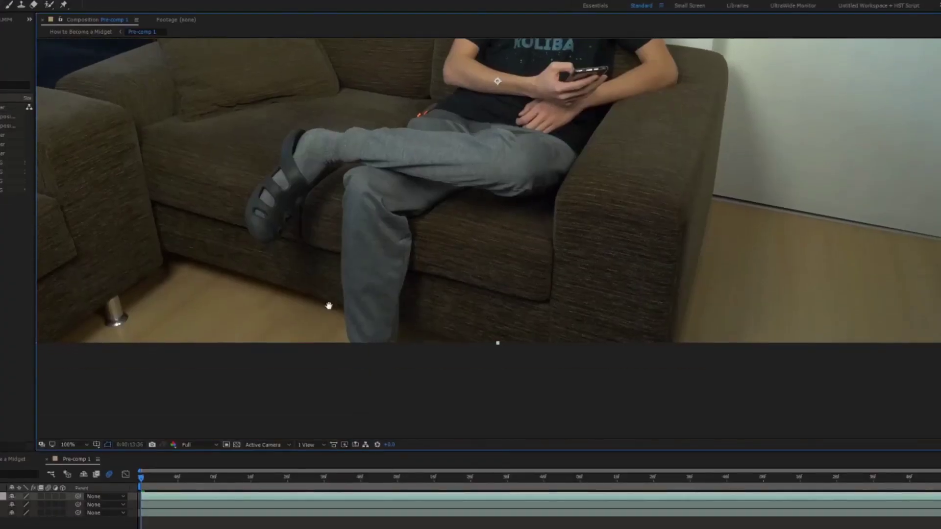
scroll(311, 336, up, 1)
scroll(290, 352, up, 1)
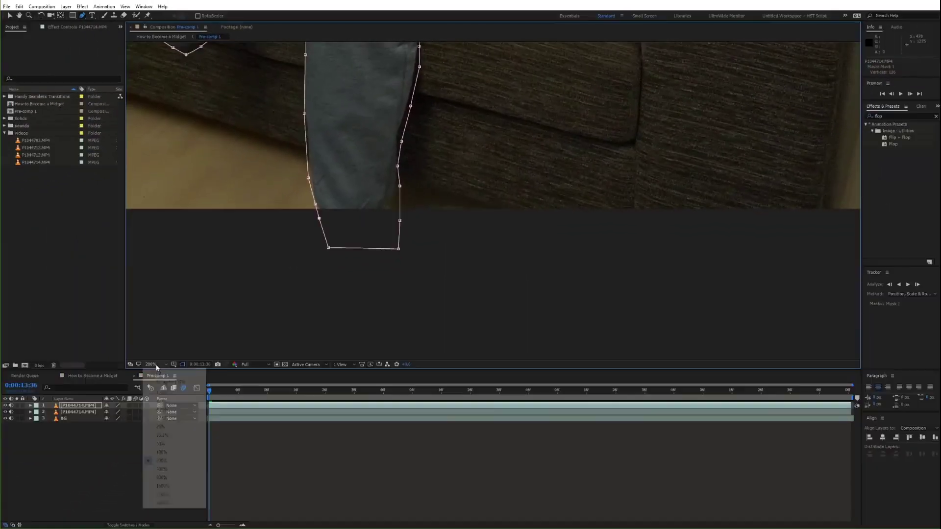
Fit the frame in the viewer and apply the Glow effect to the masked layer
click(73, 444)
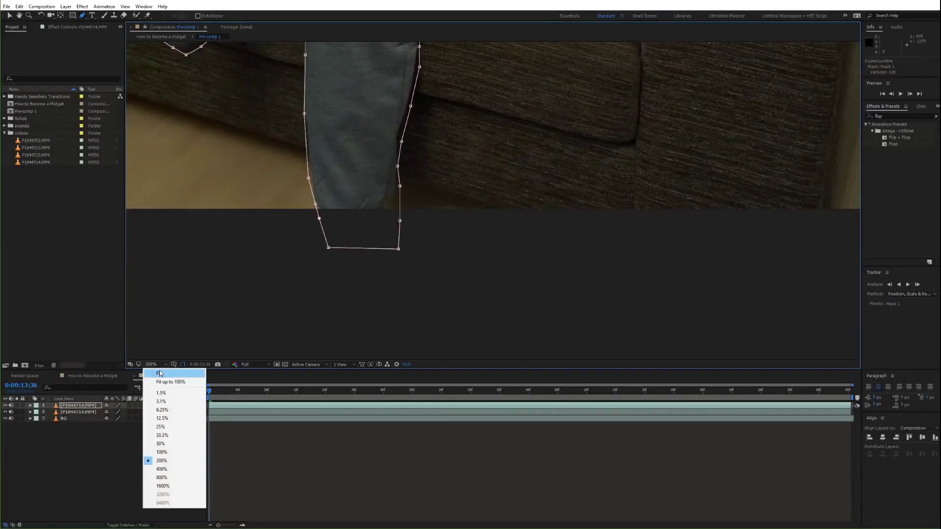
click(74, 457)
text(glow)
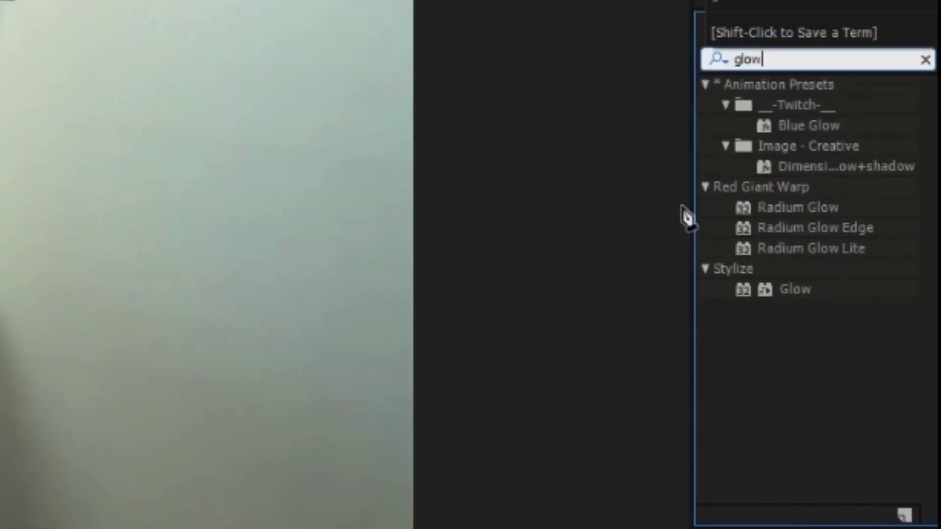
double_click(800, 290)
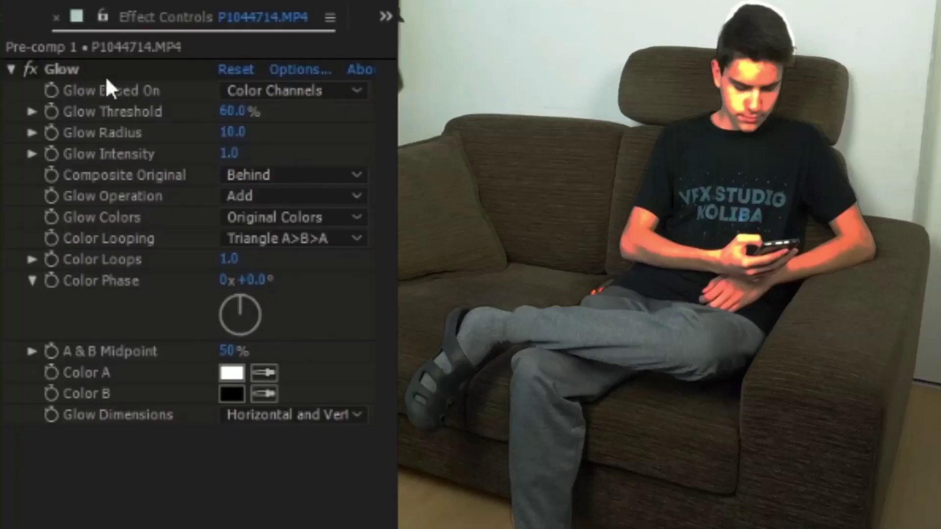
Adjust the Glow Radius and raise the Intensity until a red glow appears
click(105, 75)
mouse_move(239, 111)
mouse_down()
mouse_move(255, 132)
mouse_move(293, 131)
mouse_up()
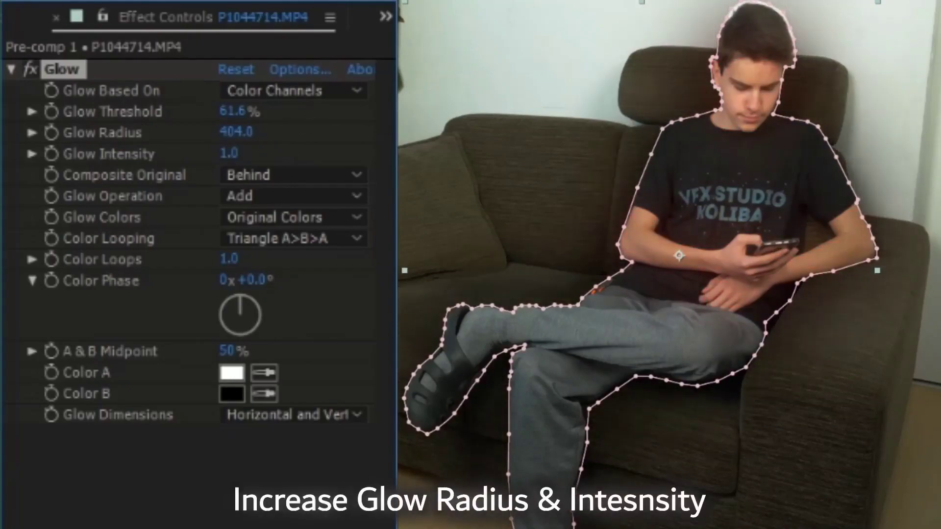
drag(236, 132, 371, 187)
mouse_move(262, 152)
mouse_down()
mouse_move(275, 152)
mouse_move(234, 153)
mouse_move(264, 132)
mouse_up()
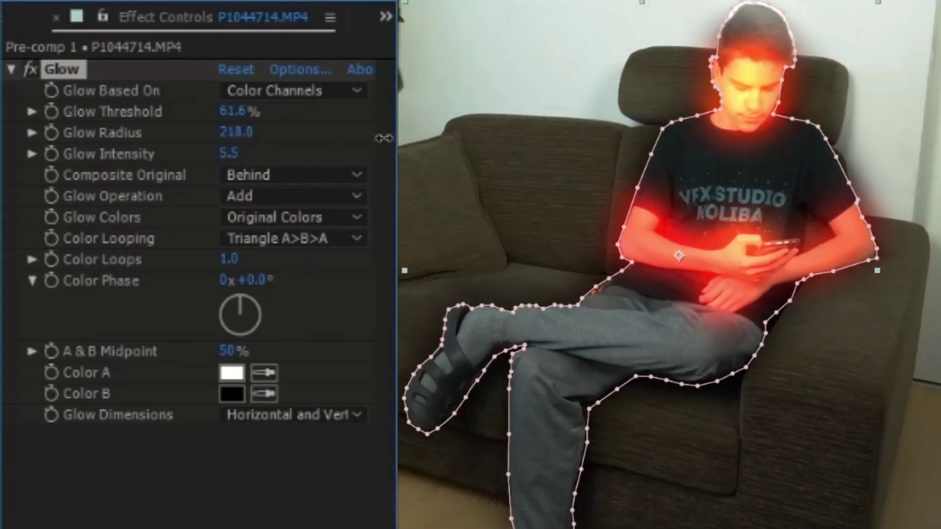
Set Glow Color B to bright cyan-green and Color A to pure red FF0000
click(241, 398)
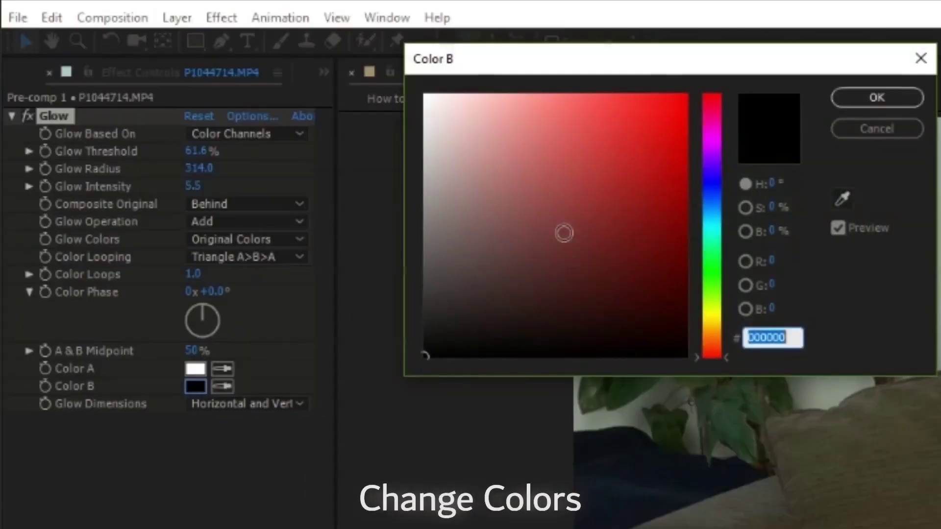
click(586, 181)
drag(704, 253, 712, 236)
click(686, 95)
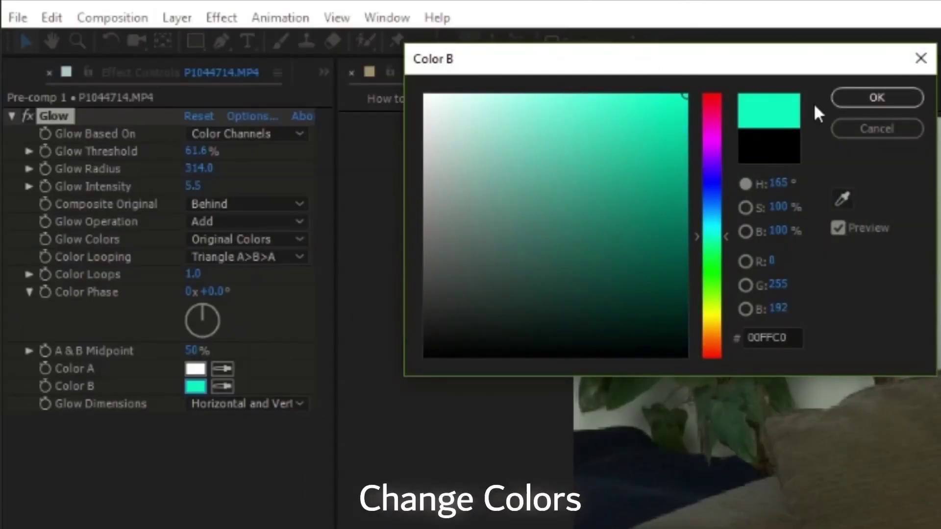
click(876, 98)
click(195, 369)
click(686, 95)
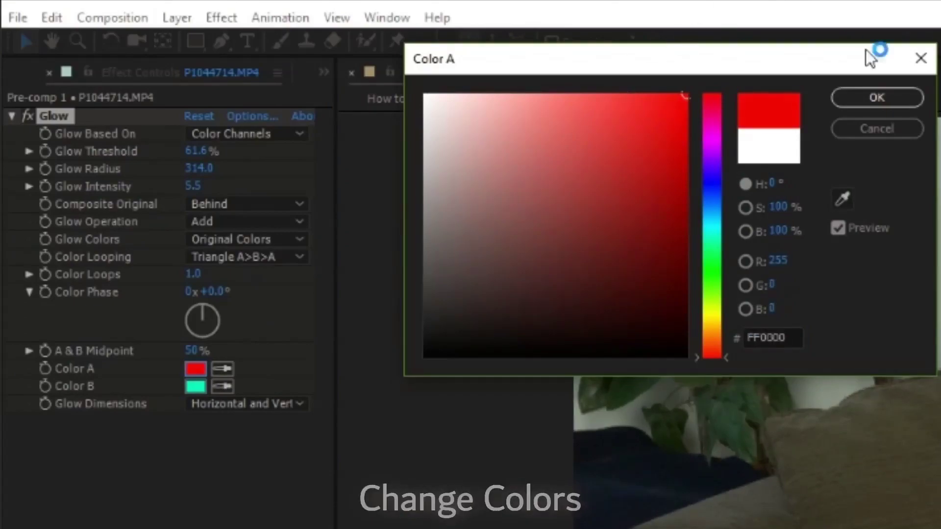
click(871, 96)
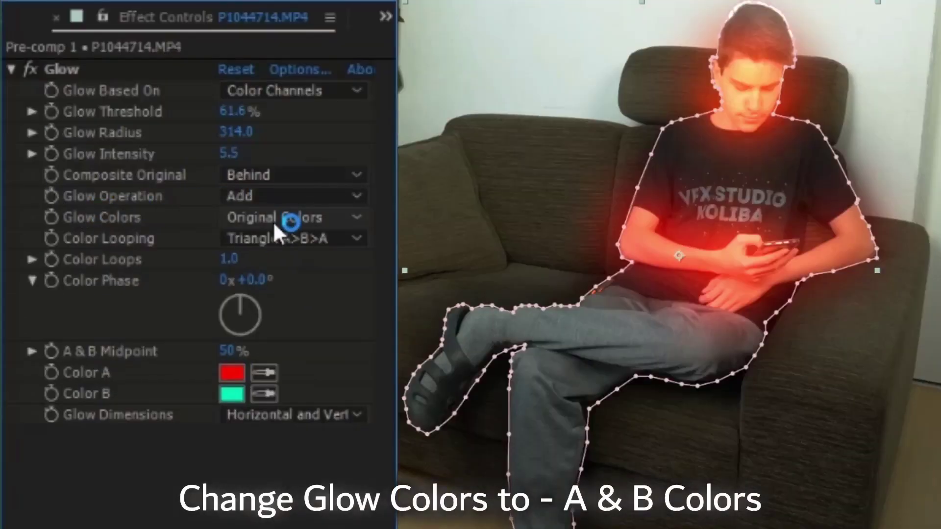
Switch Glow Colors to A & B Colors and lower the Glow Threshold to 0%
click(273, 222)
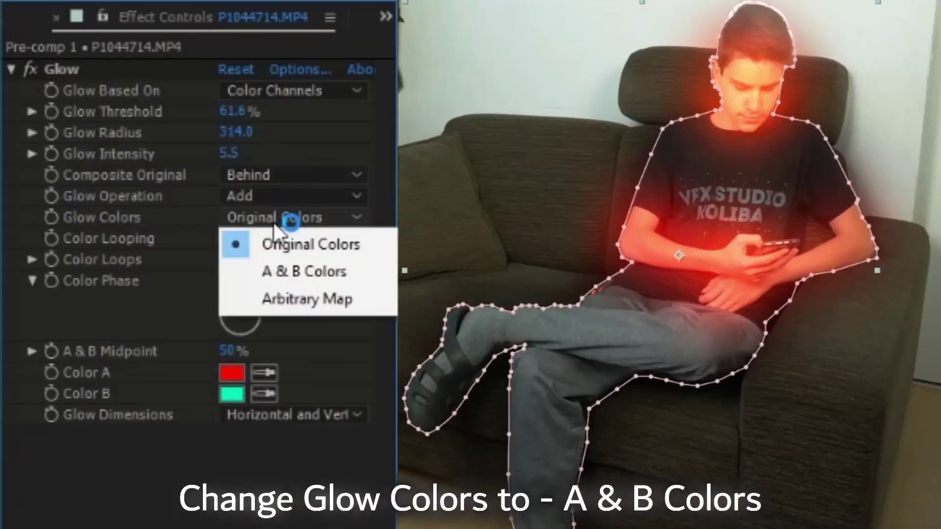
click(288, 273)
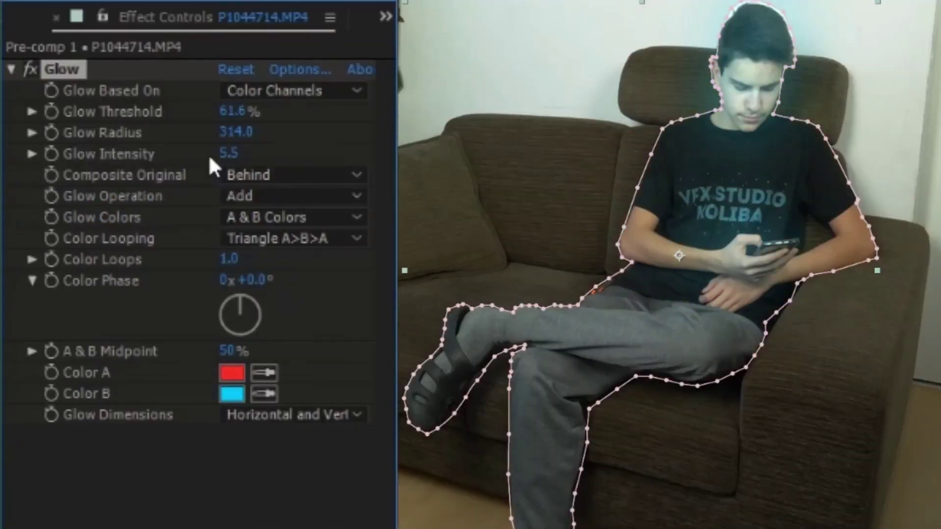
drag(240, 114, 278, 112)
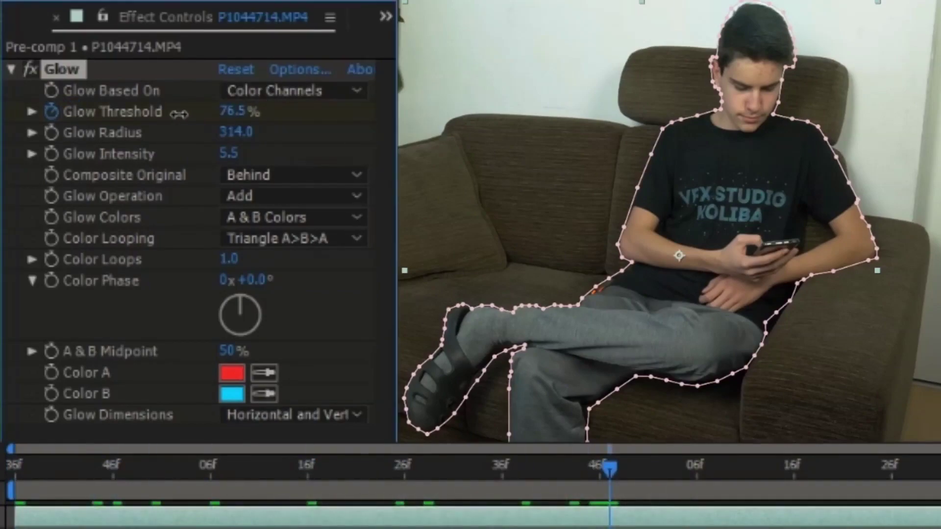
drag(239, 111, 151, 92)
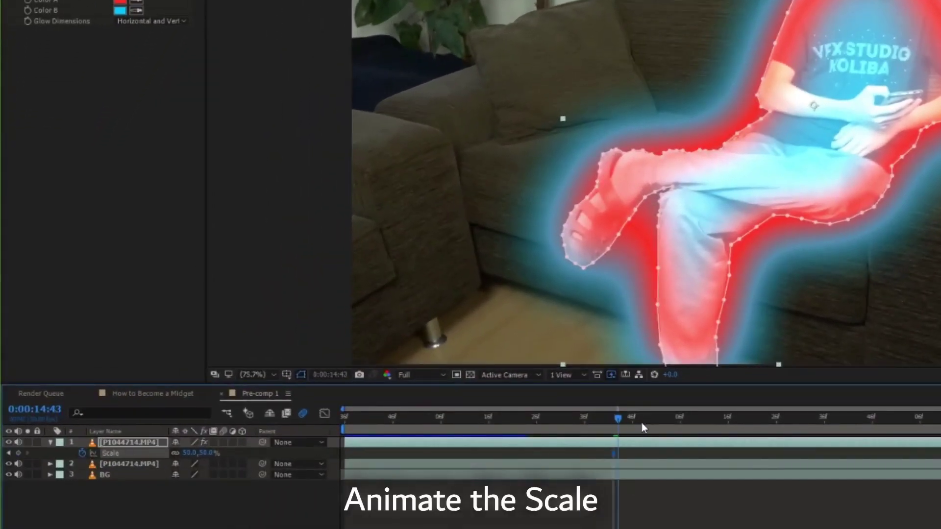
Keyframe Scale down to 11% and Position onto the sofa seat, then return to 0:00:14:42
drag(176, 453, 159, 452)
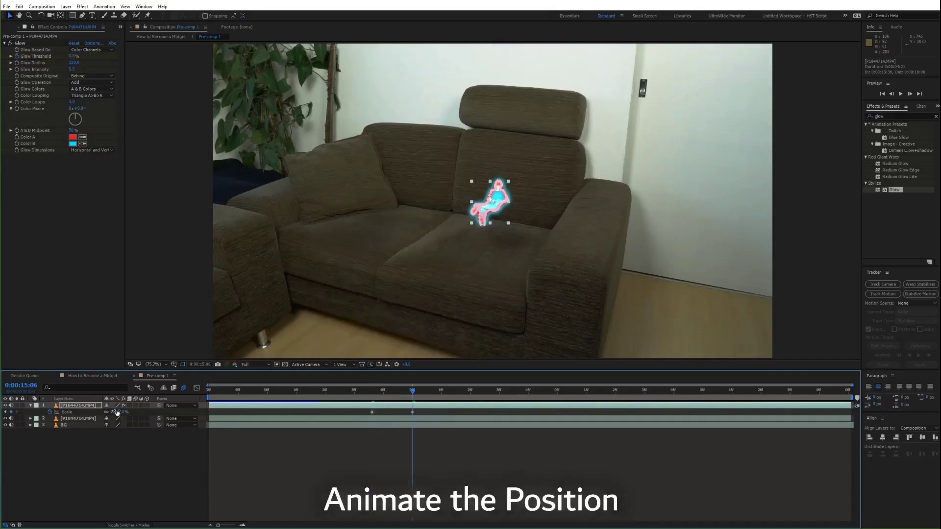
drag(494, 206, 492, 212)
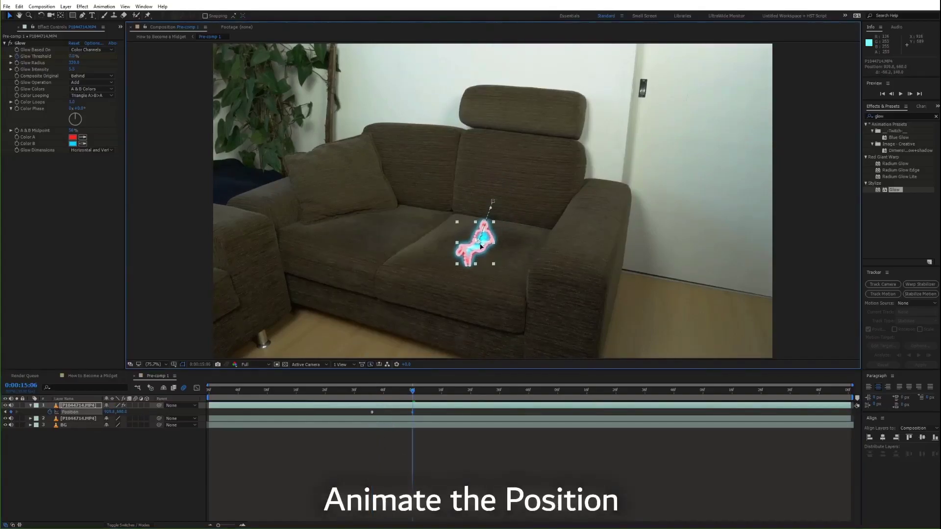
drag(412, 391, 366, 407)
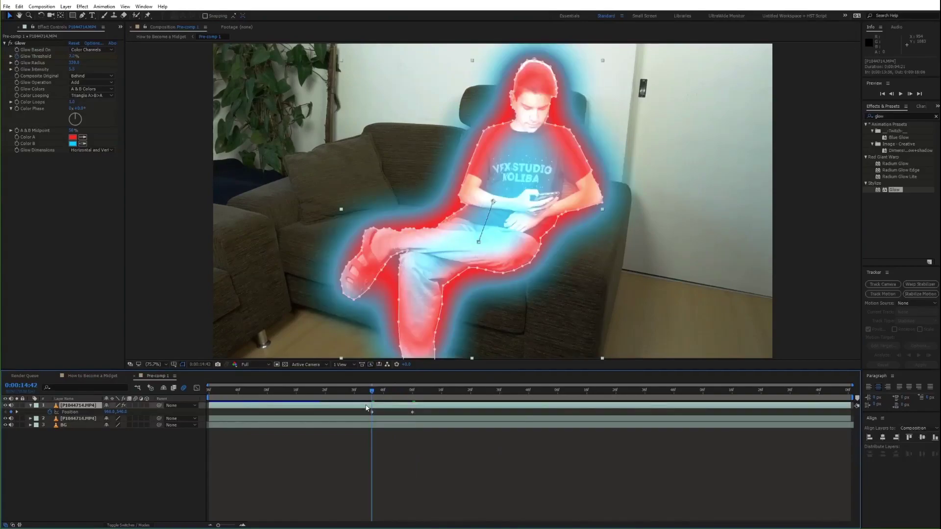
Apply Easy Ease Out to the first scale keyframes and Easy Ease In to the last ones
key(u)
right_click(372, 420)
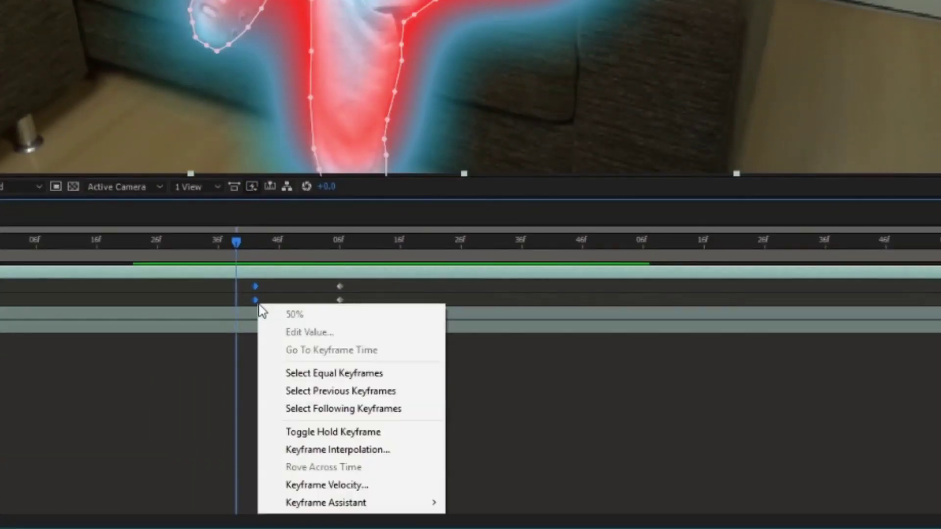
mouse_move(294, 503)
click(504, 431)
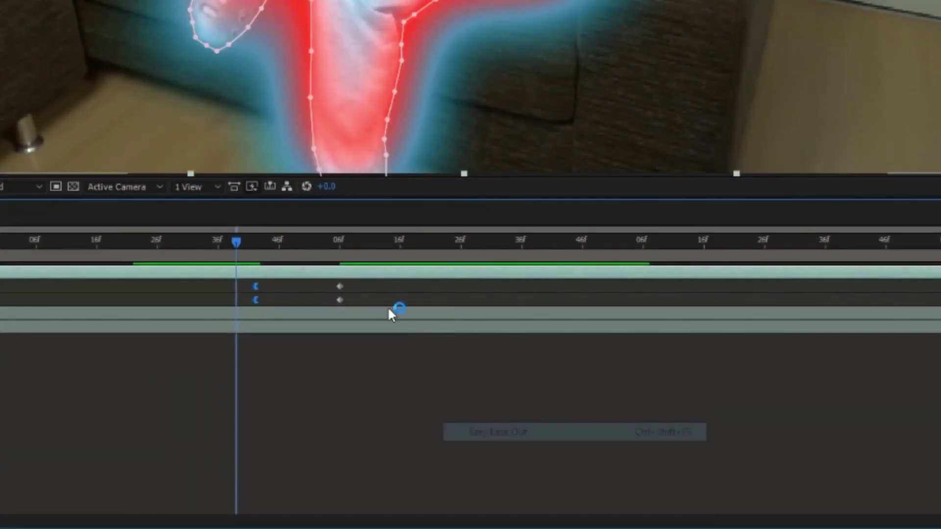
right_click(342, 300)
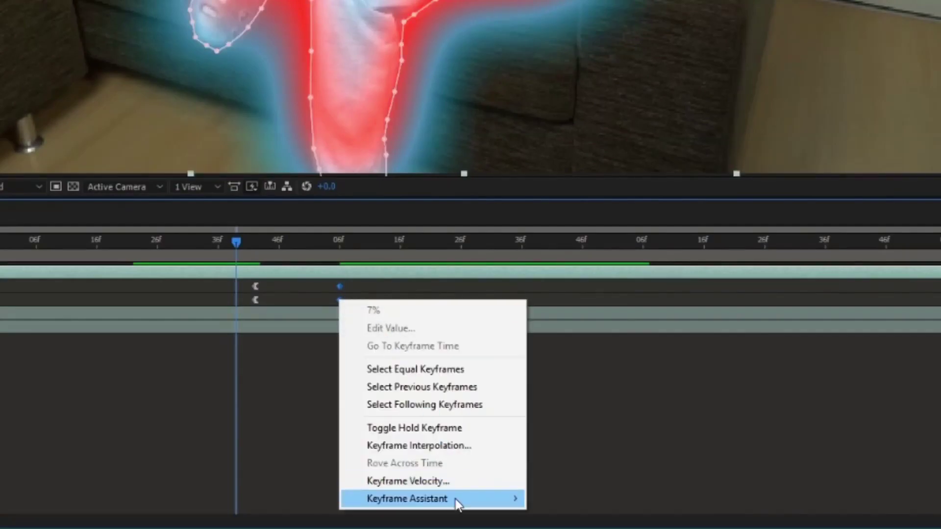
mouse_move(455, 499)
click(572, 410)
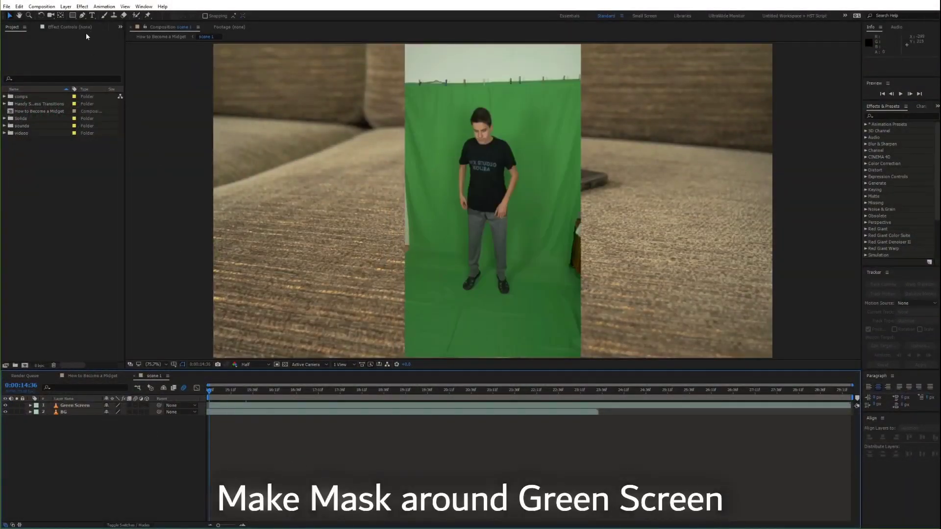
Draw a Pen mask around the green backdrop on the Green Screen layer
click(83, 15)
click(277, 115)
click(688, 115)
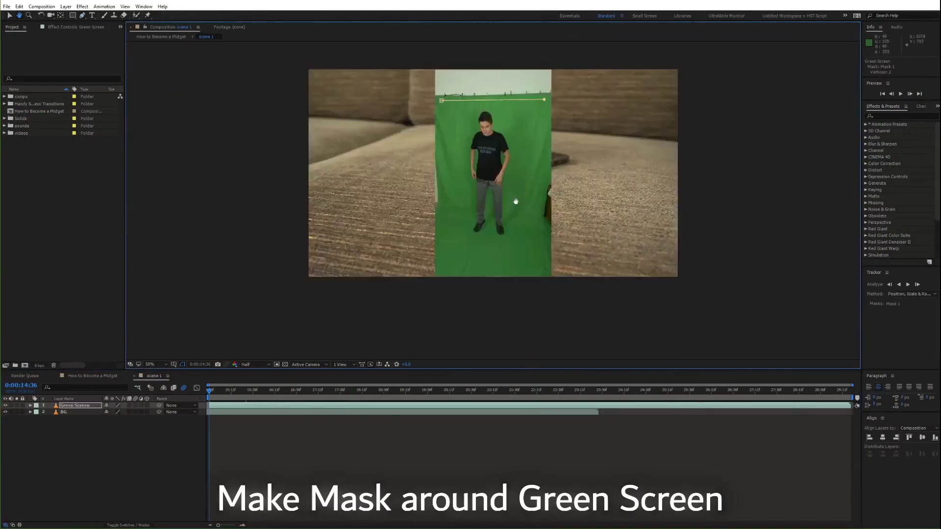
click(534, 189)
click(345, 52)
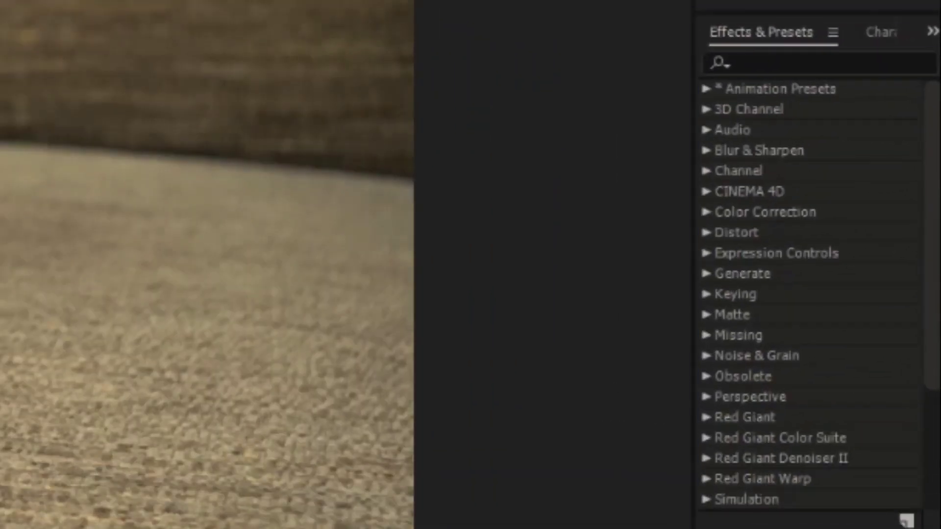
Apply Color Key to the Green Screen layer to remove the green
click(893, 116)
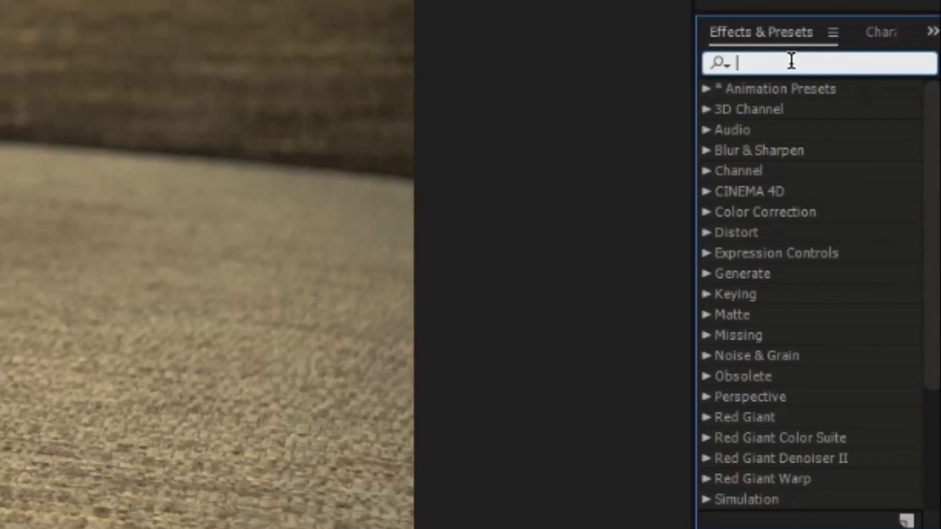
text(key)
double_click(789, 397)
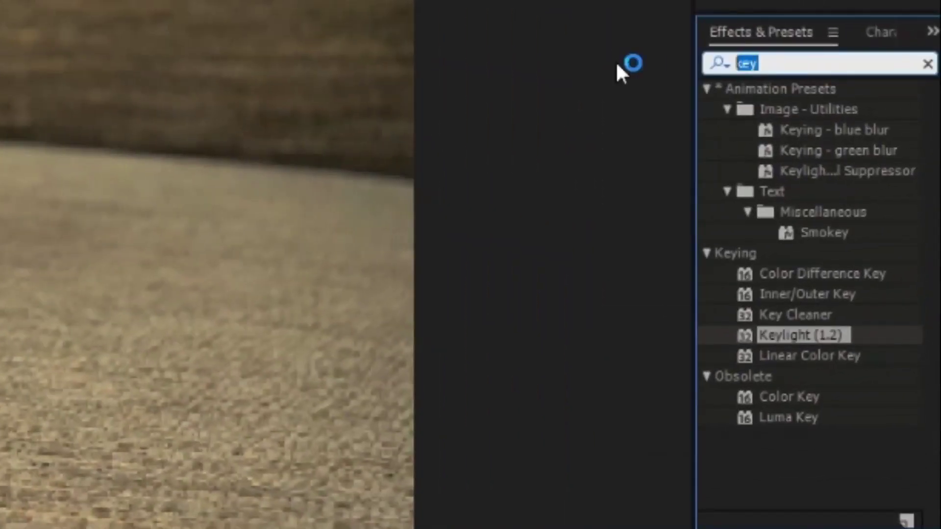
Add a Drop Shadow to the person and increase its Distance
key(BackSpace)
text(d)
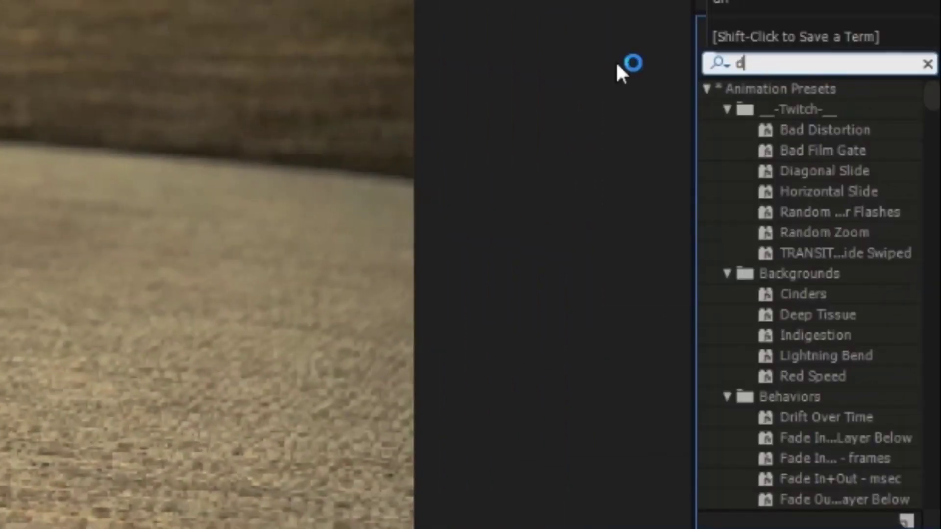
text(rop)
double_click(787, 318)
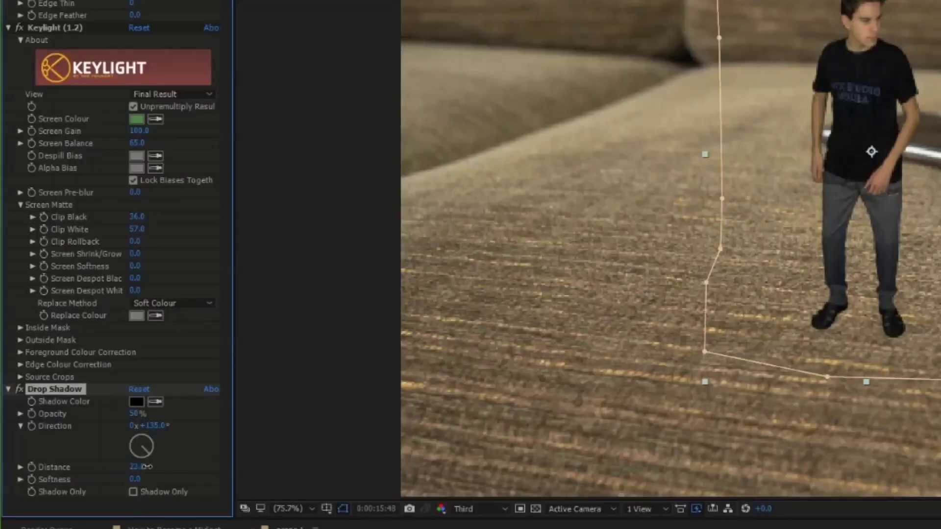
mouse_move(146, 466)
mouse_down()
mouse_move(196, 460)
mouse_move(136, 468)
mouse_up()
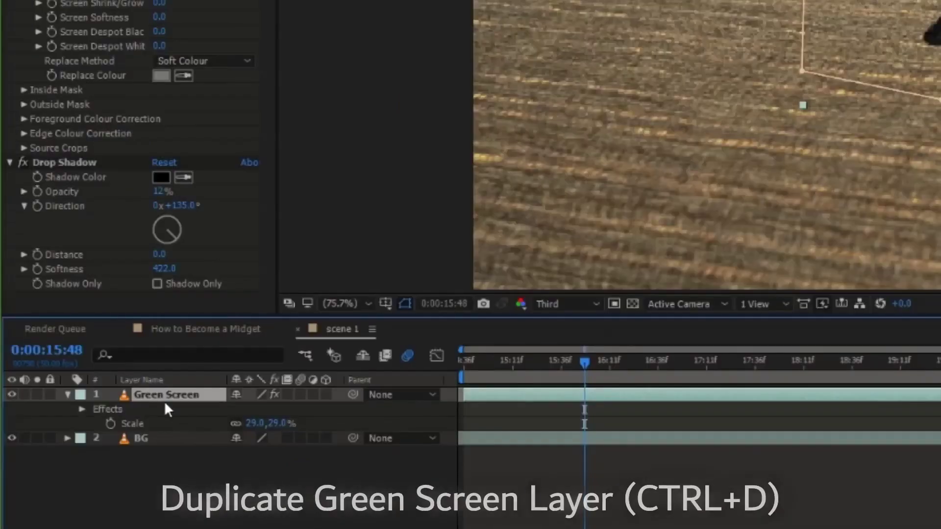
Duplicate the Green Screen layer as a 3D layer named 'shadow' and tilt it flat onto the couch
key(ctrl+d)
click(329, 394)
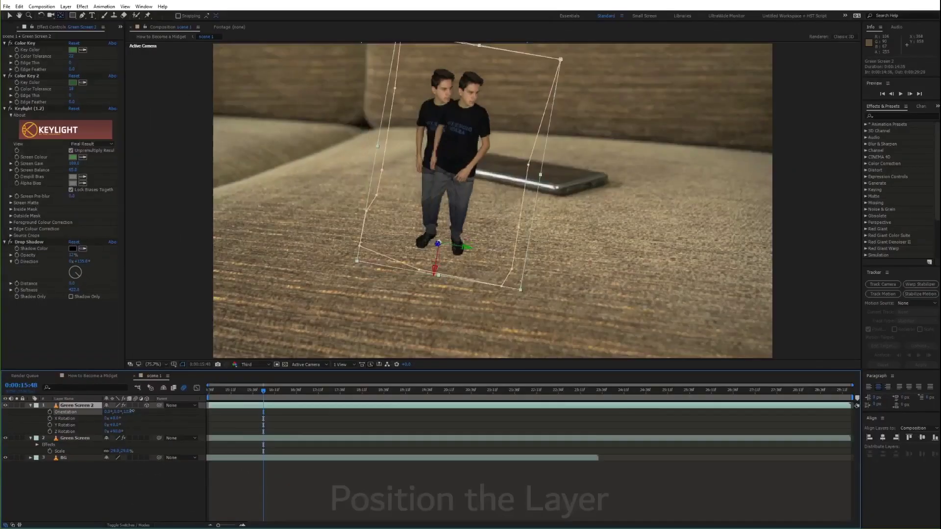
text(shadow)
key(Return)
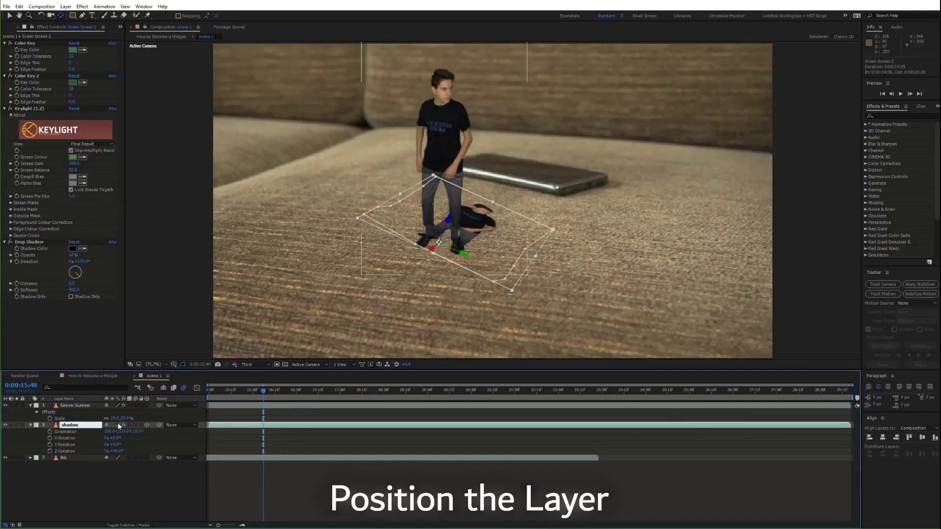
drag(117, 431, 146, 432)
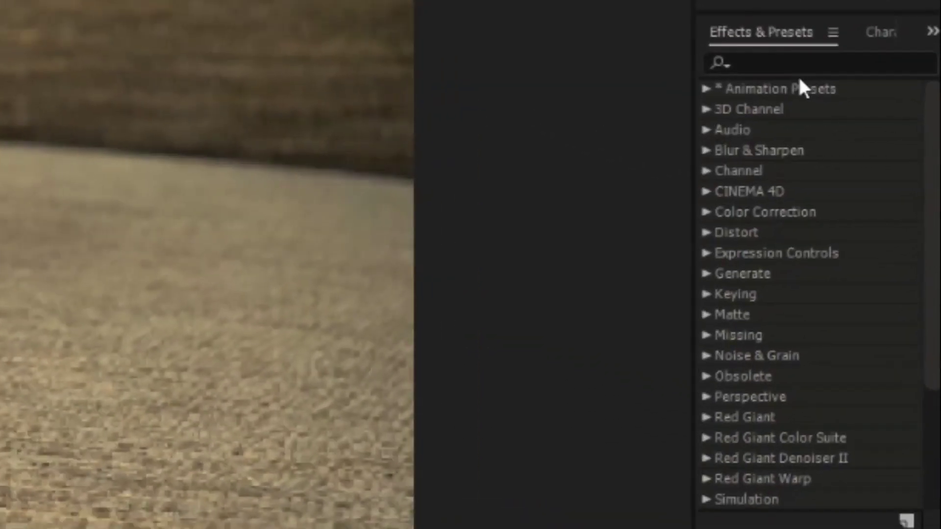
Apply Fill to the shadow layer with dark brown colour 2A1F0F
click(891, 115)
text(fill)
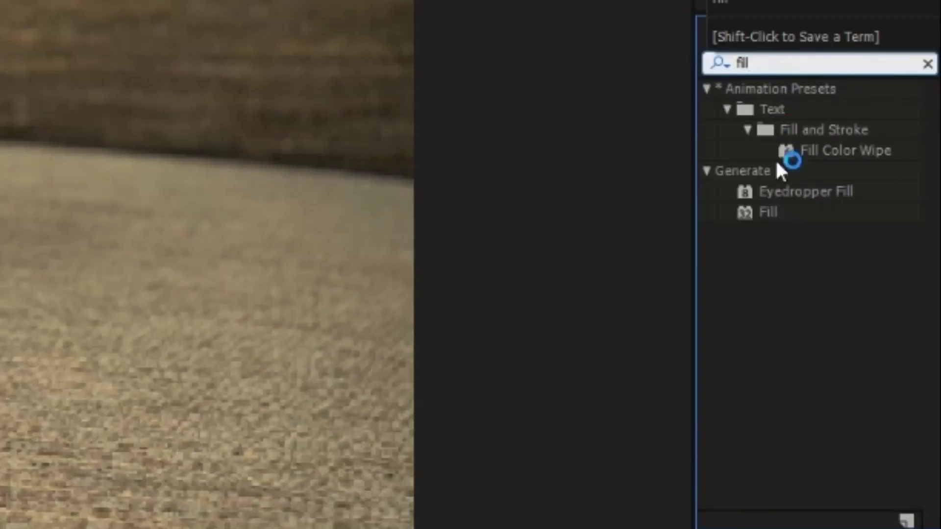
double_click(773, 218)
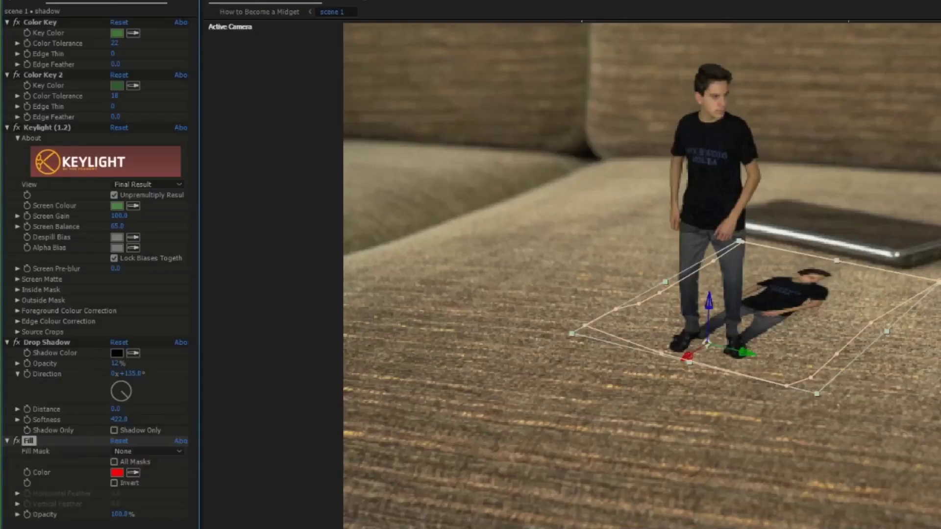
click(116, 473)
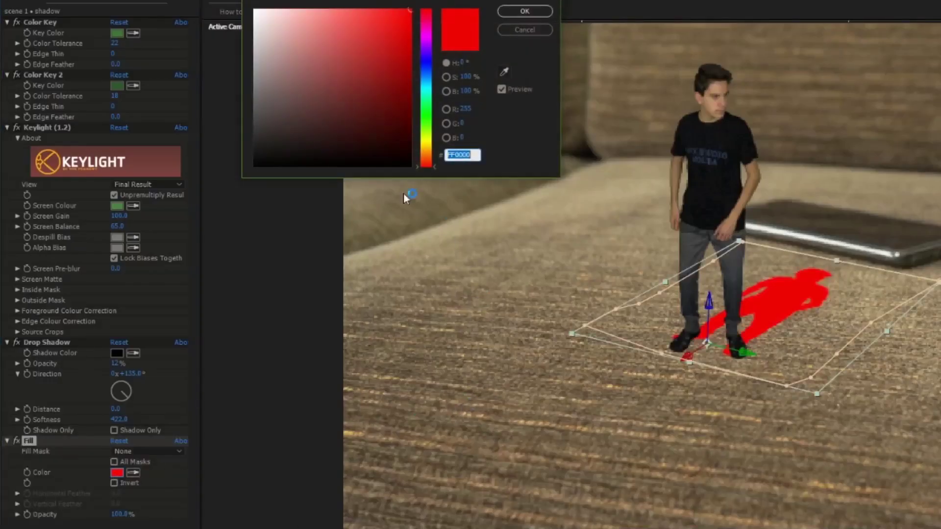
text(2A1F0F)
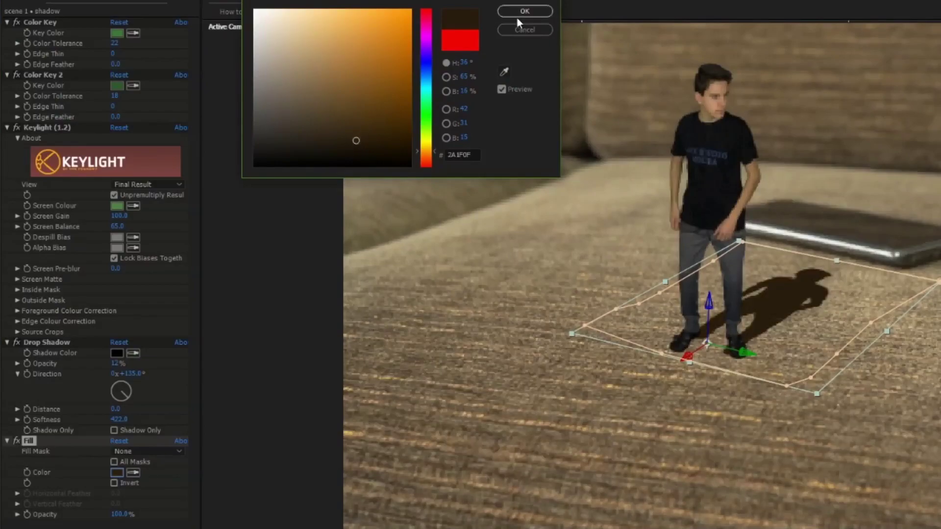
click(519, 14)
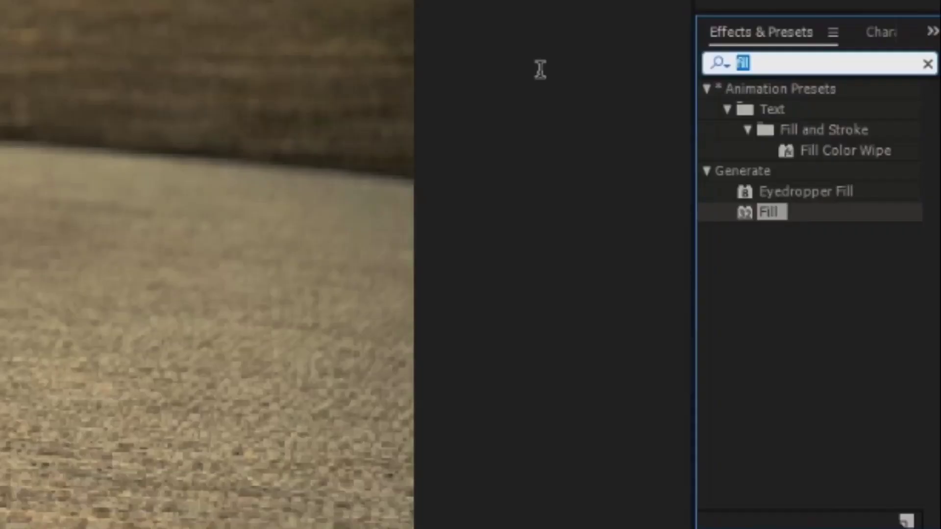
Apply Fast Blur to the shadow layer and raise Blurriness to 155
text(fast)
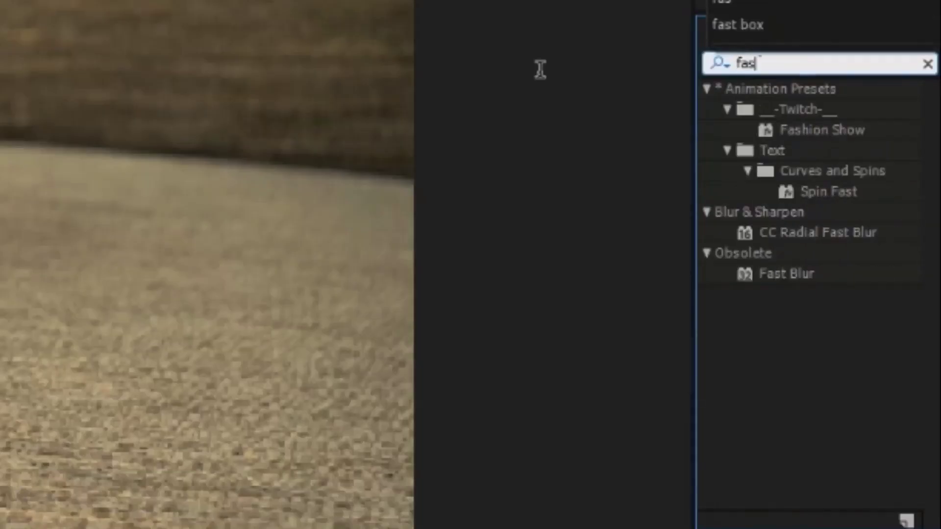
drag(789, 240, 378, 304)
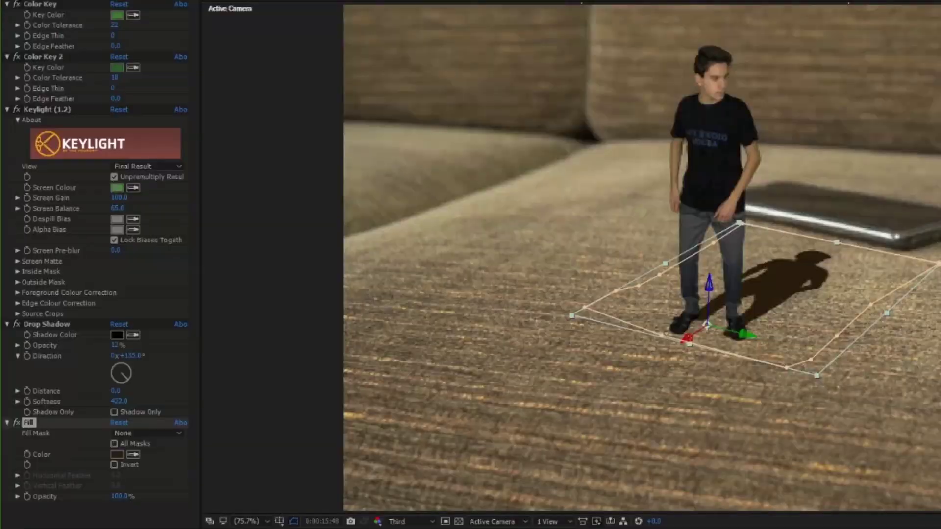
drag(115, 501, 205, 494)
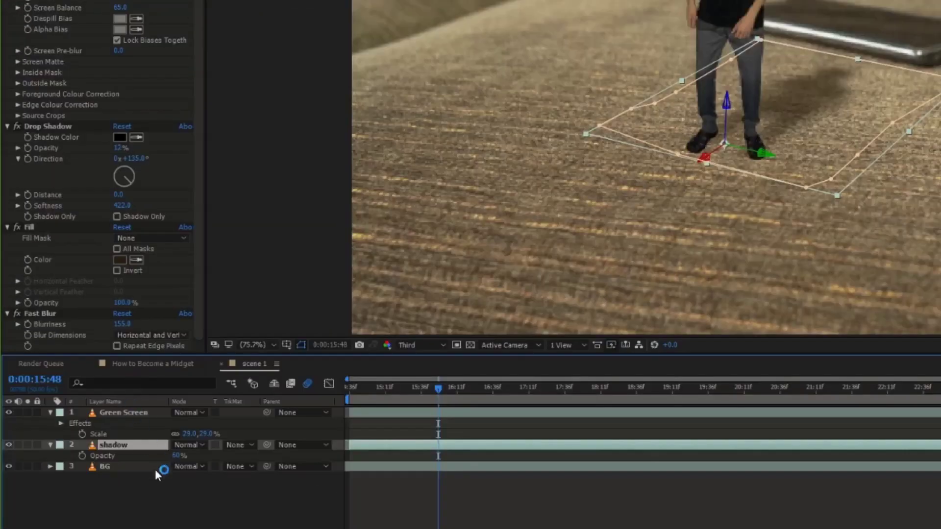